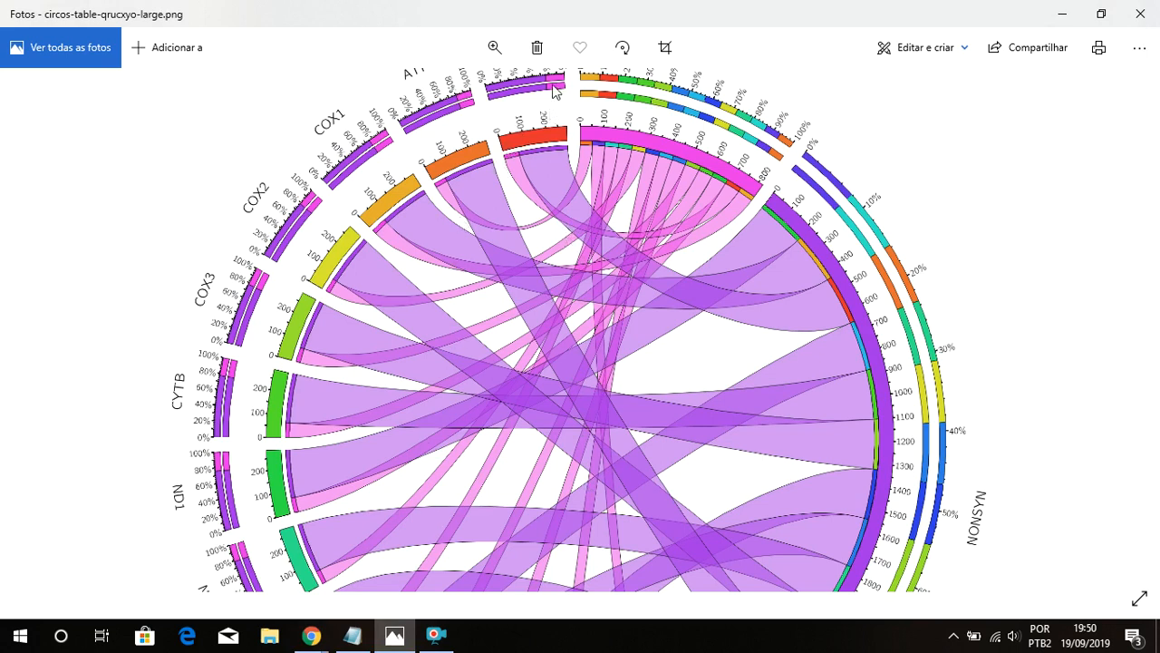
# Step: Examine the chord diagram circos-table-qrucxyo-large.png, including its gene segments and the SYN and NONSYN segments
pyautogui.moveTo(457, 120); pyautogui.dragTo(467, 97)
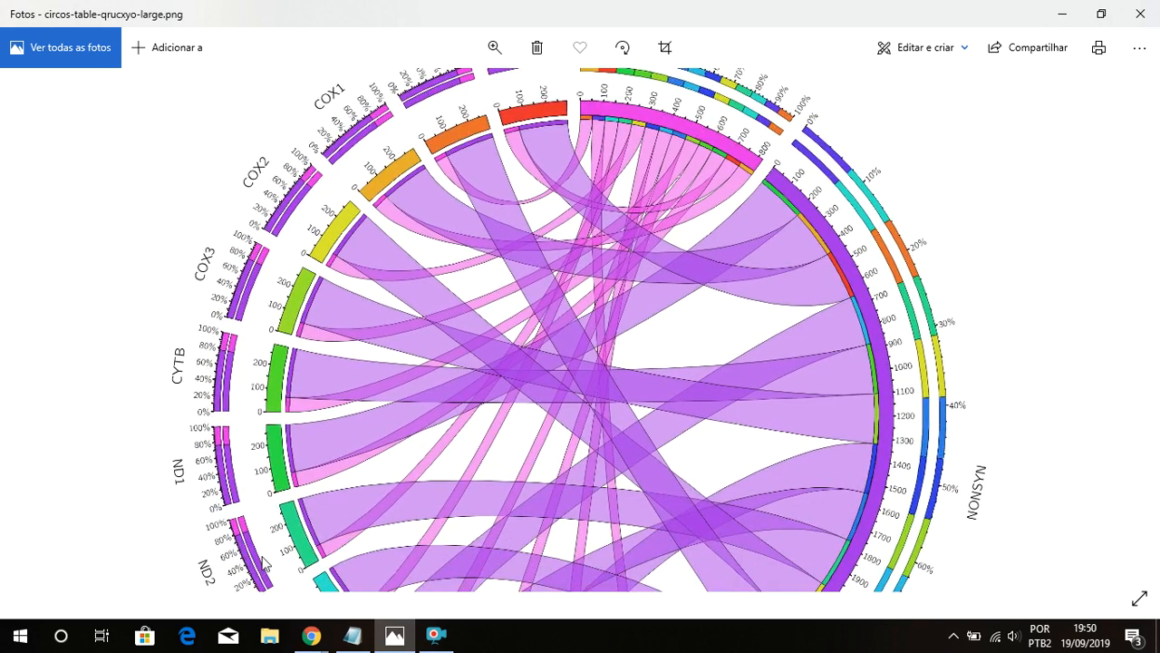
pyautogui.scroll(2, 544, 272)
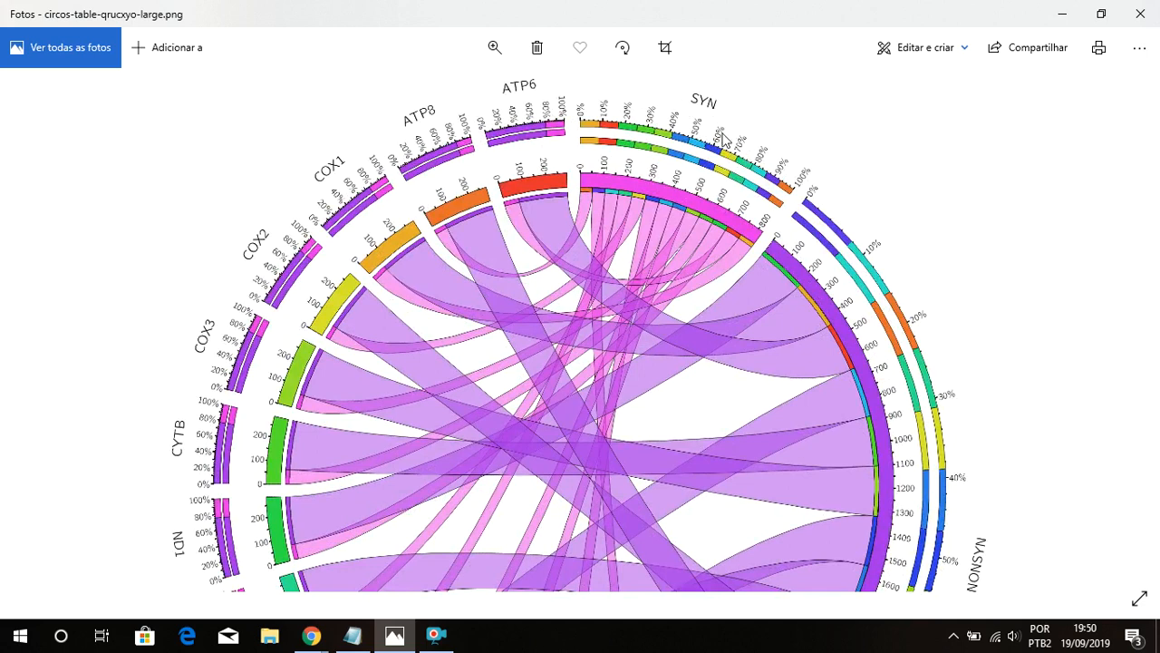
pyautogui.scroll(-2, 627, 290)
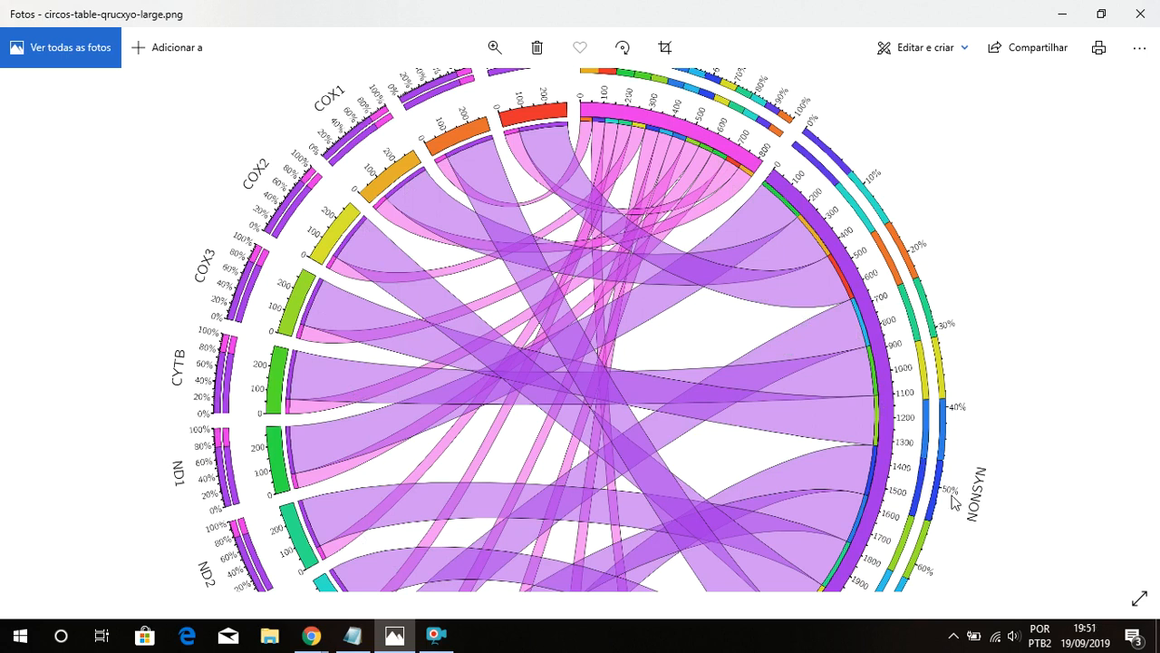
# Step: Switch to the Chrome window with the zoomable article figure and examine its bacterial phyla chord diagram
pyautogui.moveTo(321, 639)
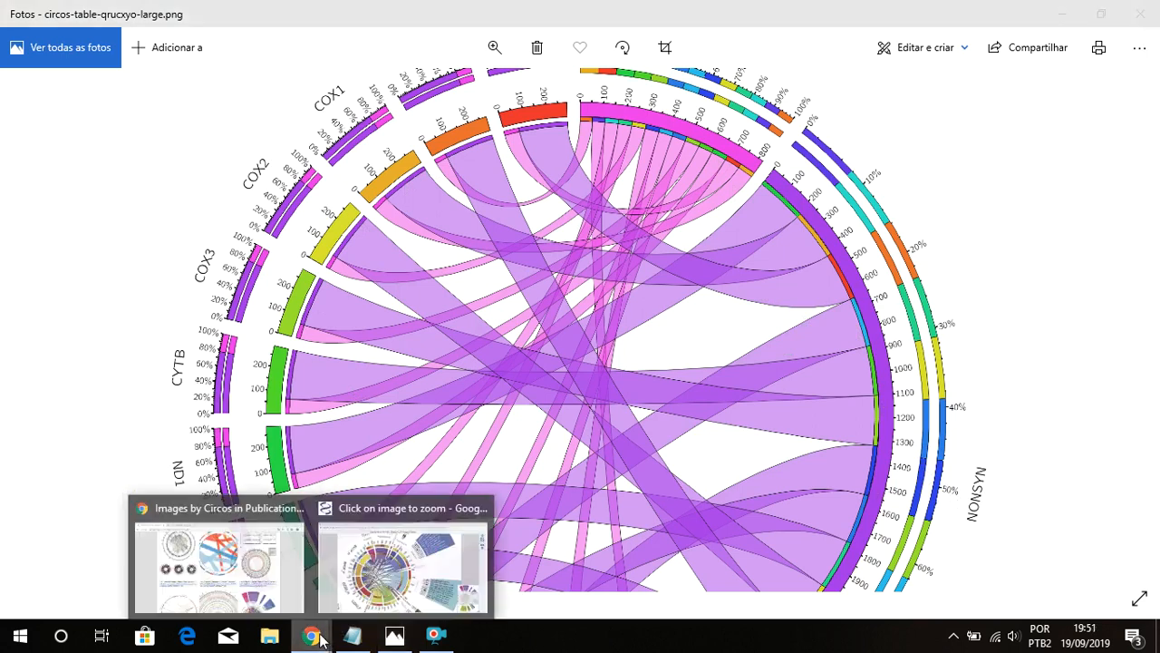
pyautogui.click(376, 566)
pyautogui.moveTo(544, 290); pyautogui.dragTo(250, 183)
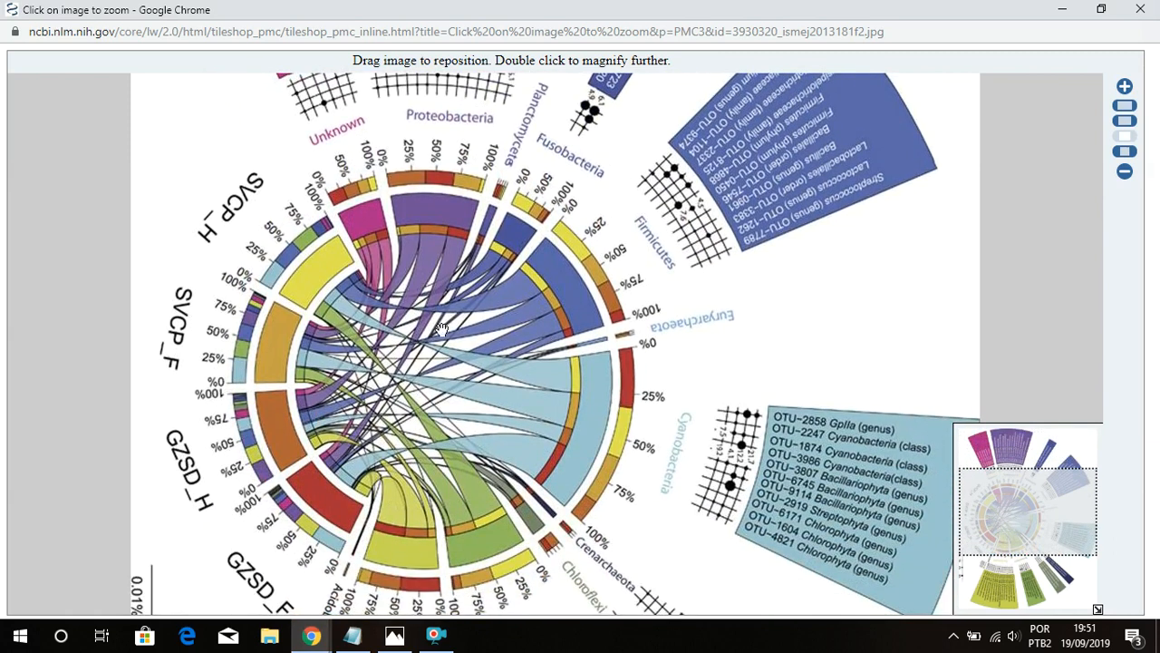
pyautogui.scroll(-1, 443, 330)
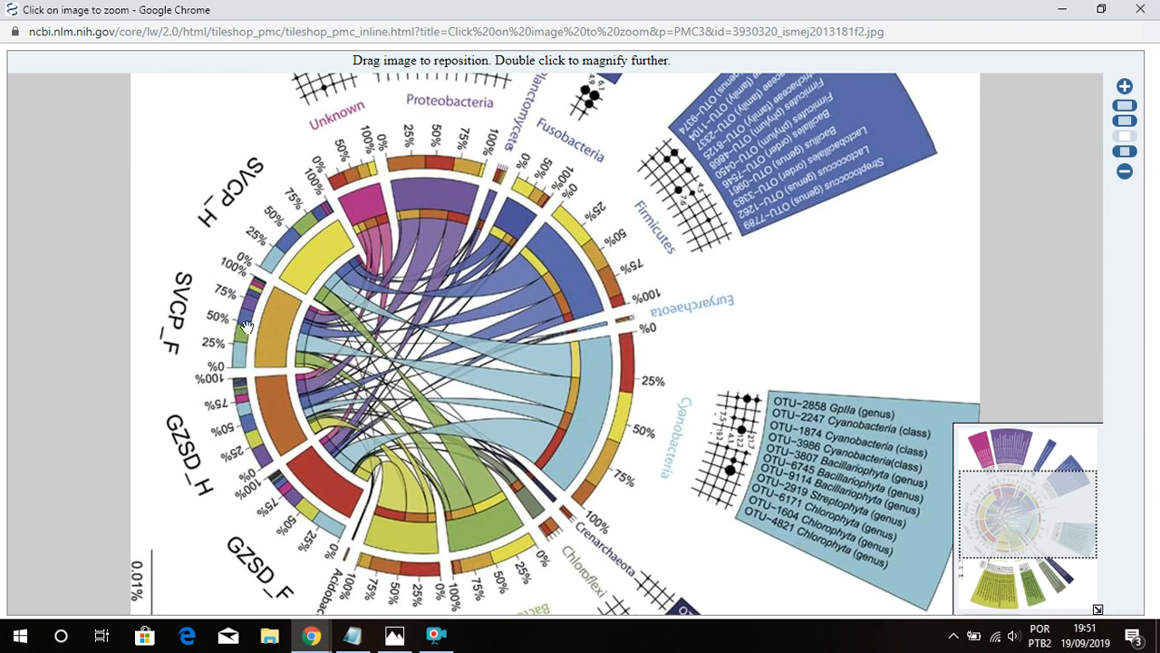
# Step: Switch to the Circos published images page and browse the example figures from scientific literature
pyautogui.moveTo(311, 634)
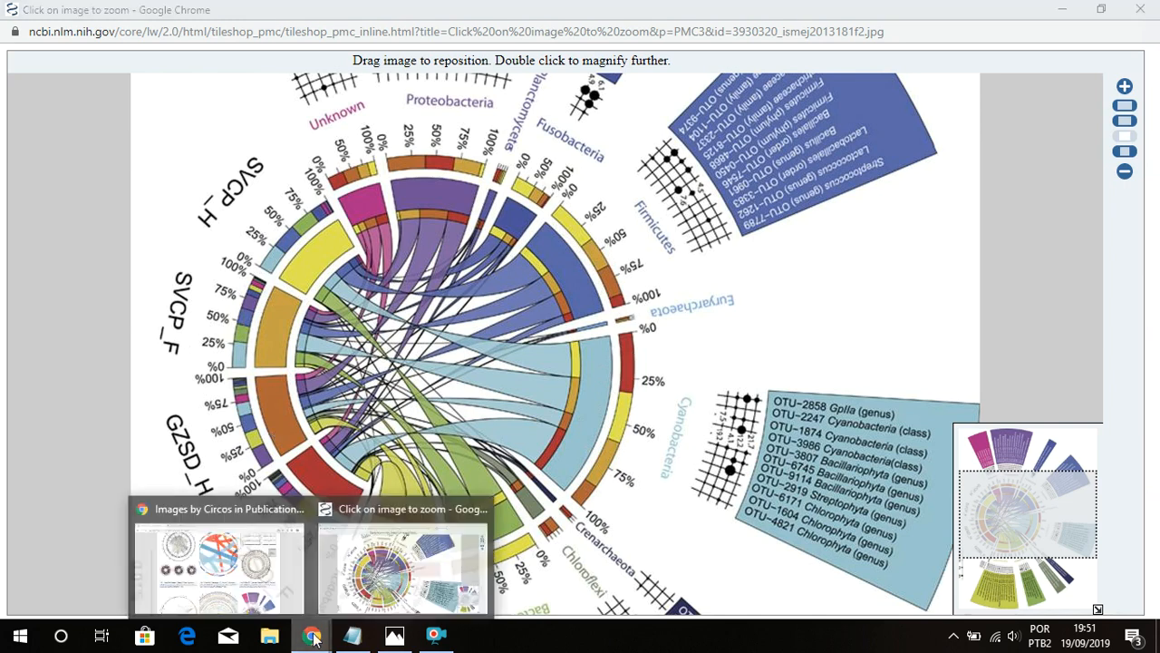
pyautogui.click(267, 594)
pyautogui.scroll(-3, 391, 378)
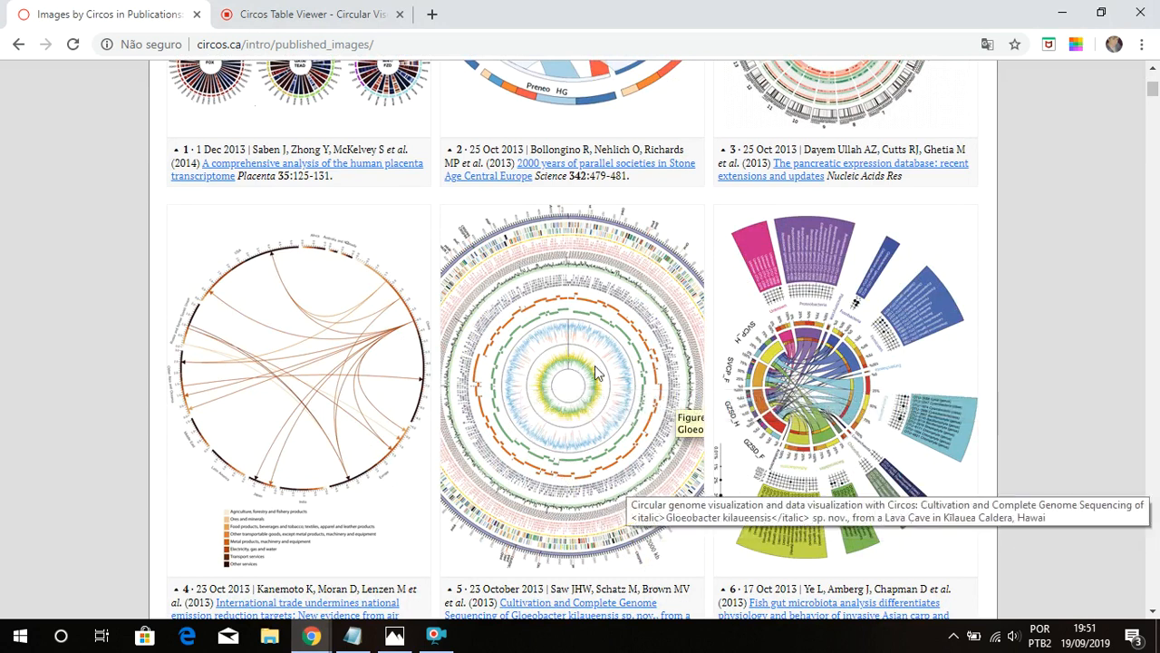
pyautogui.scroll(-6, 596, 372)
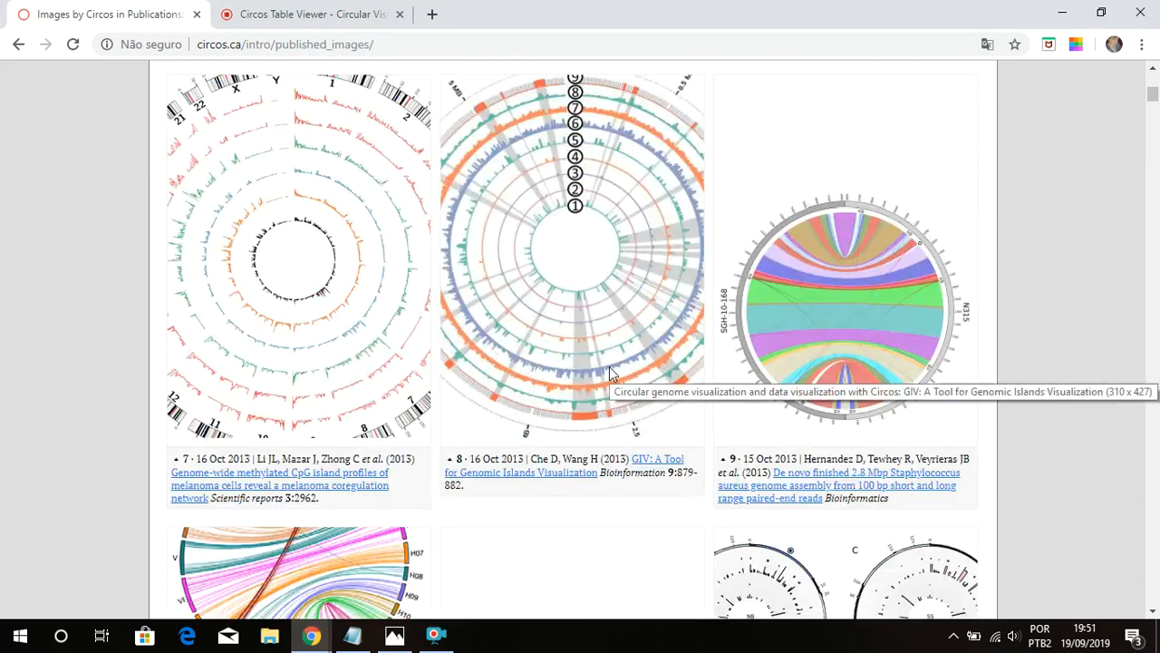
pyautogui.scroll(12, 636, 447)
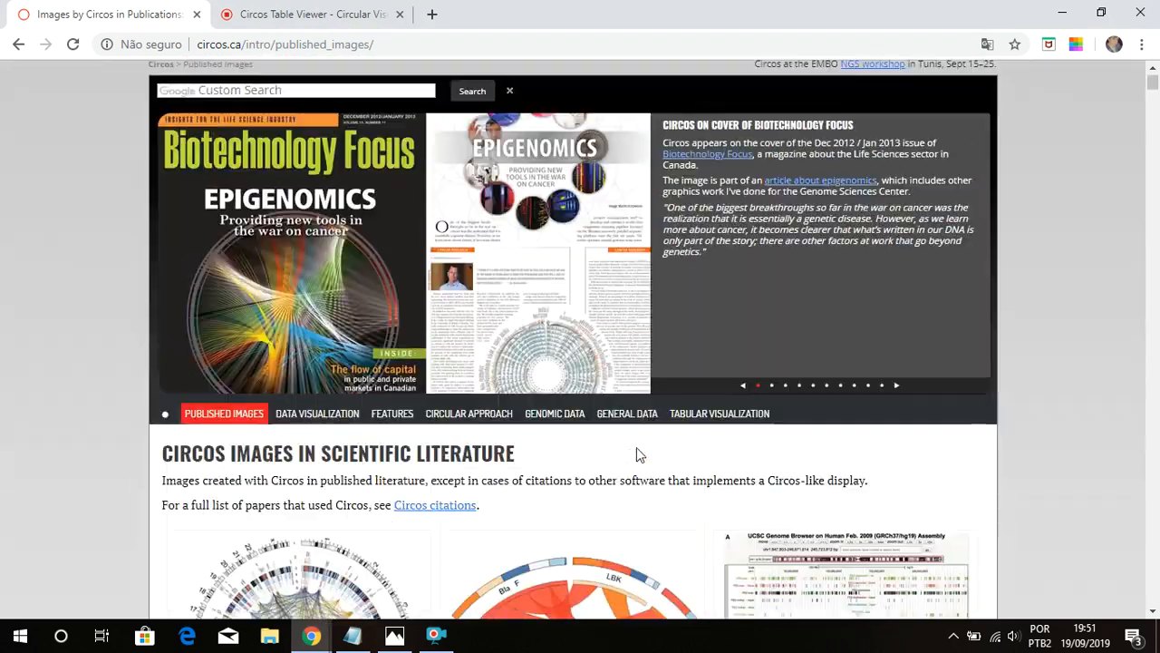
pyautogui.scroll(-3, 637, 447)
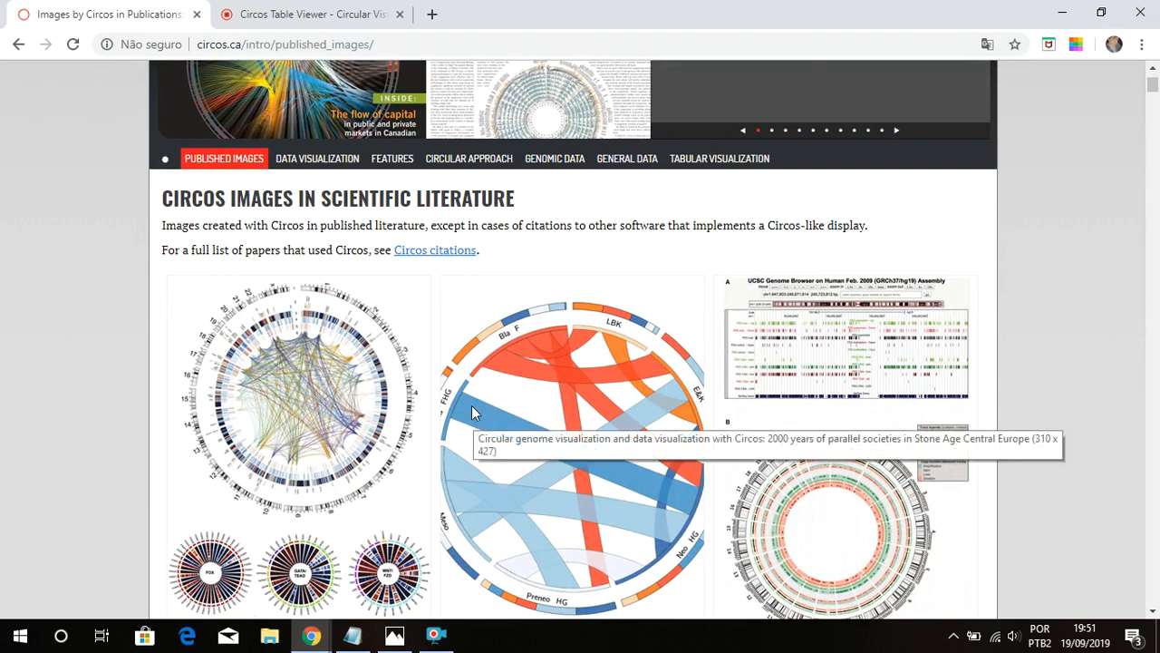
# Step: Switch to the Circos Table Viewer page and return from the finished image to the file upload form
pyautogui.click(267, 7)
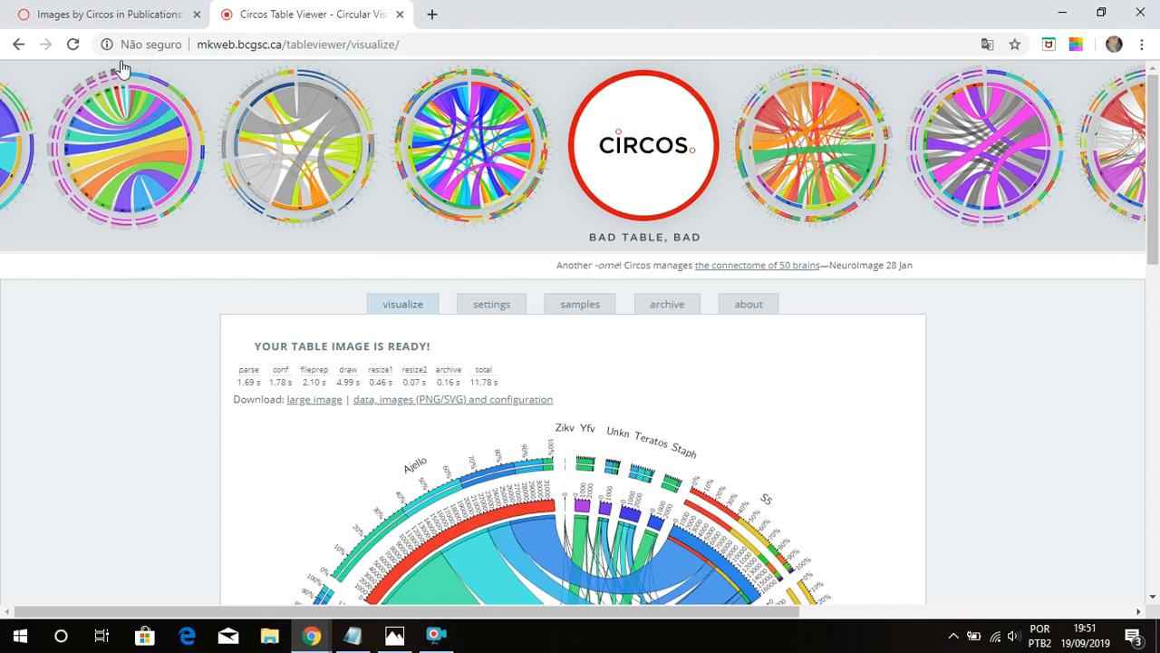
pyautogui.click(18, 44)
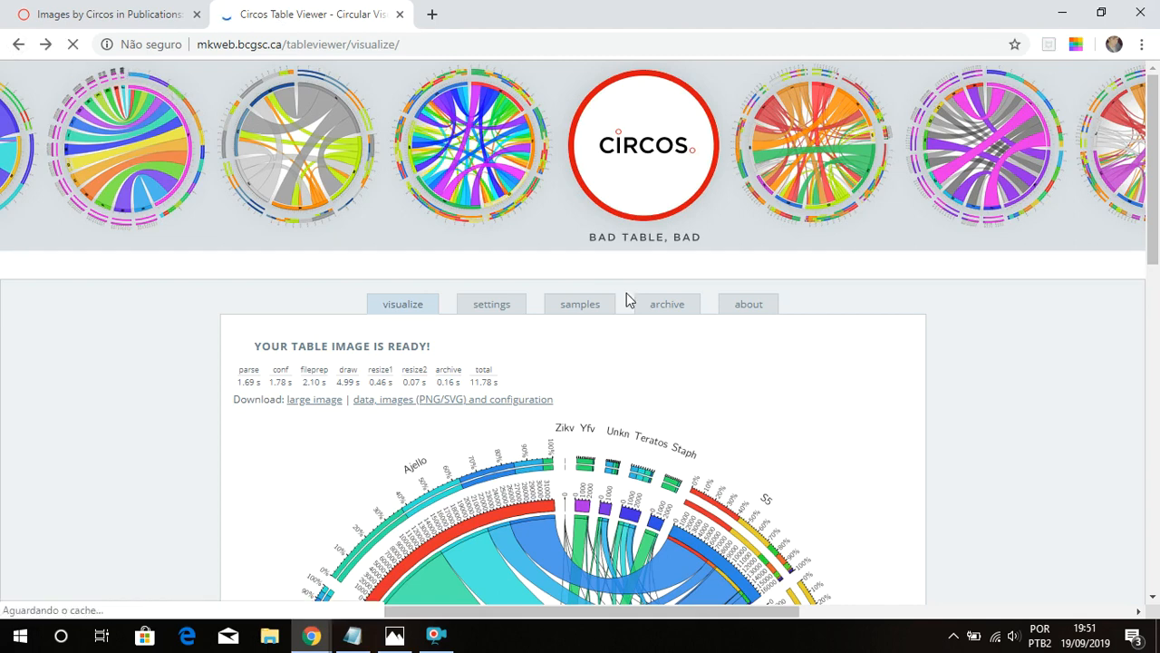
pyautogui.scroll(2, 554, 315)
pyautogui.scroll(2, 554, 315)
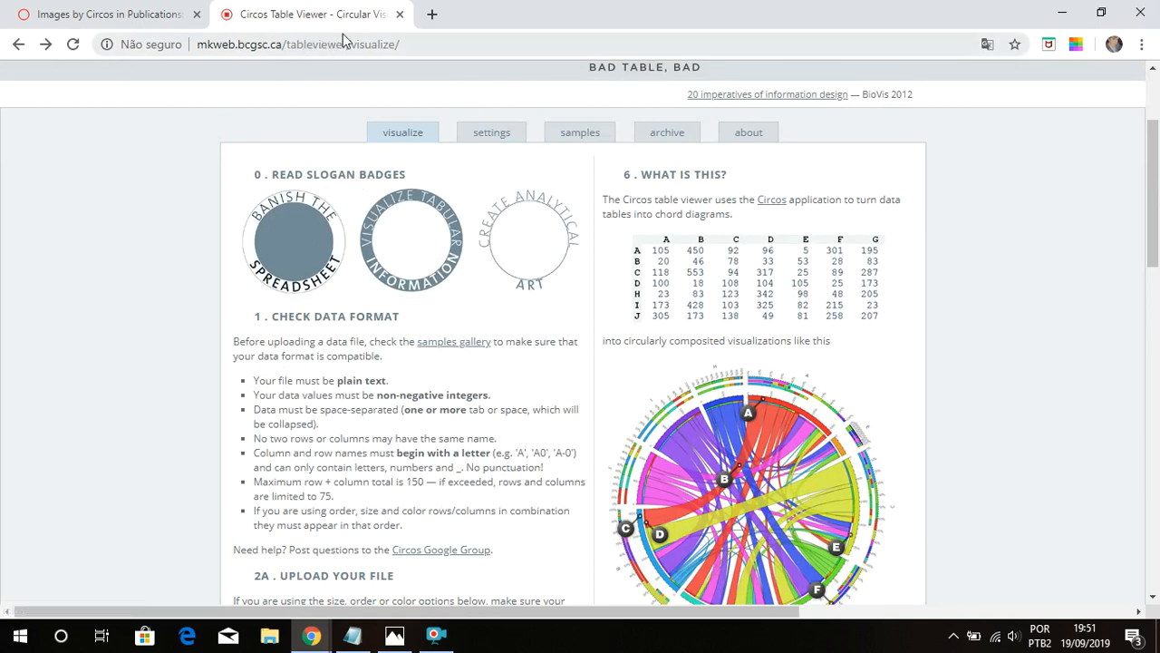
pyautogui.scroll(-4, 420, 249)
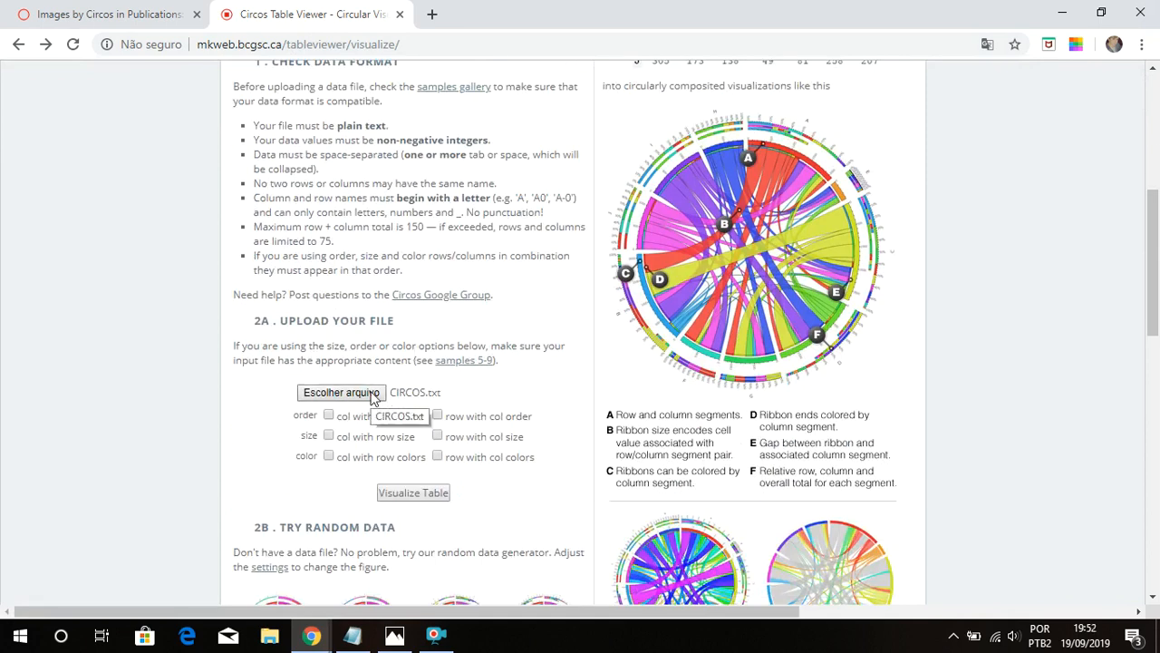
# Step: Review the sample and organism counts of the CIRCOS text file in Notepad, then return to the browser
pyautogui.click(358, 644)
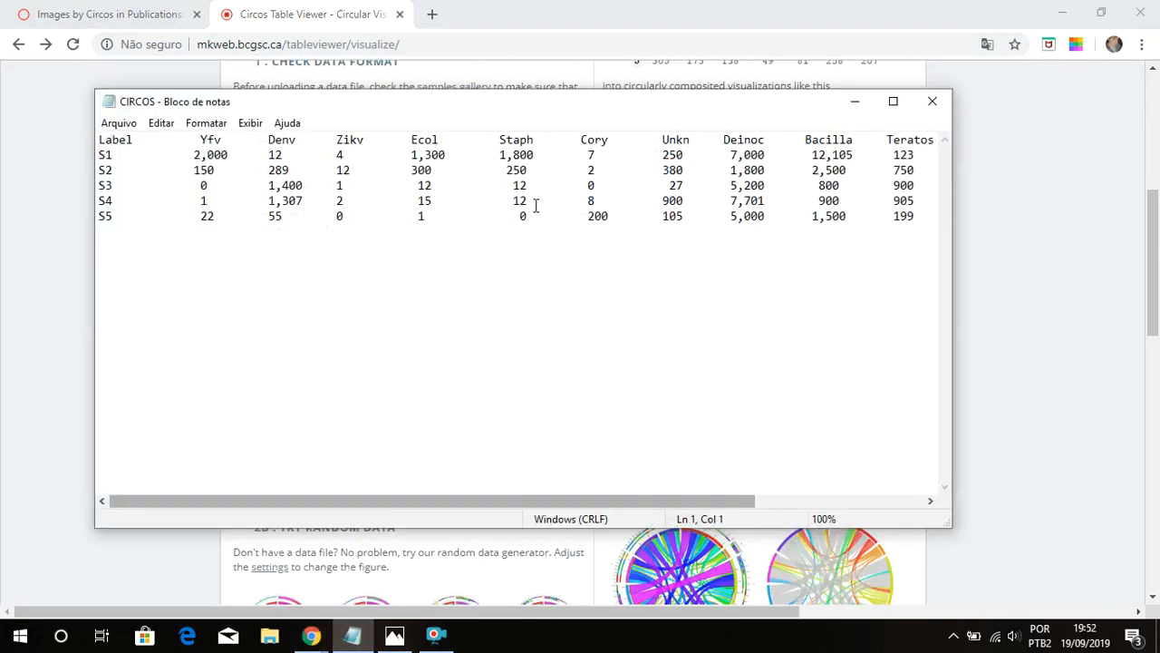
pyautogui.moveTo(453, 108); pyautogui.dragTo(461, 150)
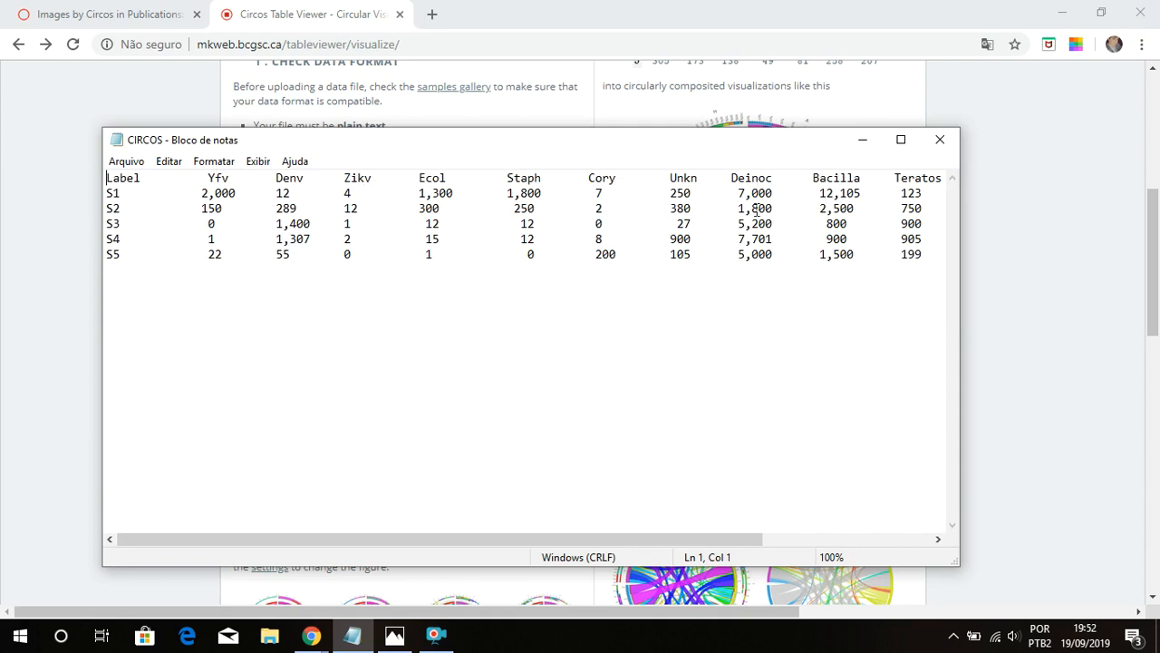
pyautogui.click(1051, 235)
# Step: Generate the table visualization from the selected CIRCOS.txt file with all order, size and color options left off
pyautogui.scroll(-1, 405, 399)
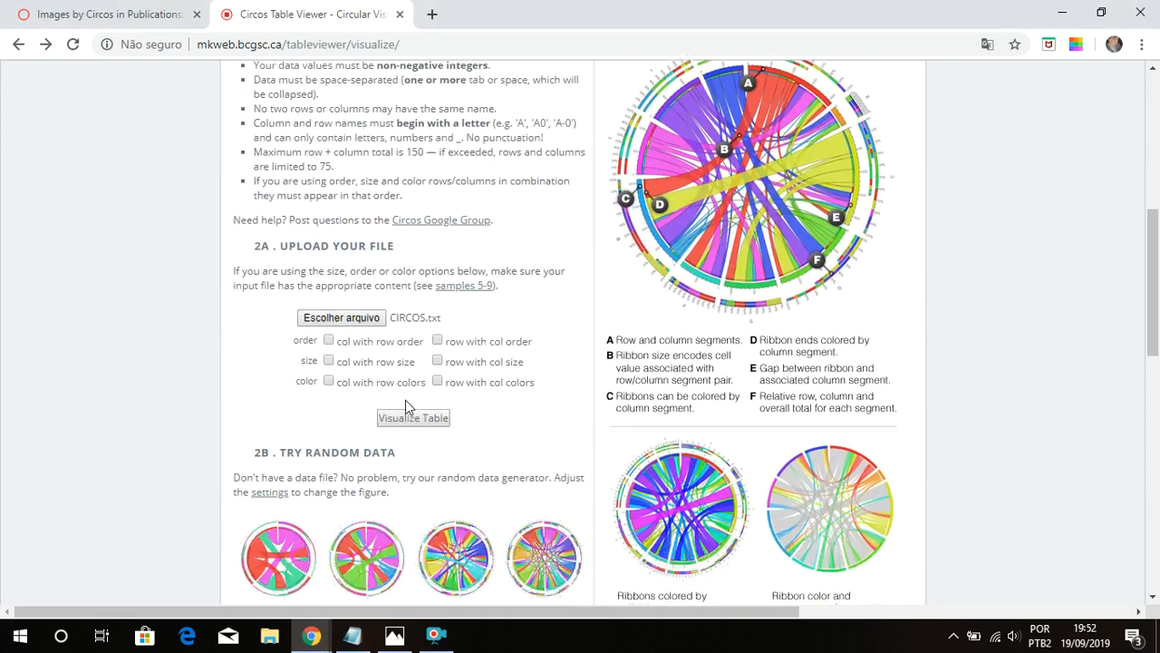
pyautogui.click(420, 408)
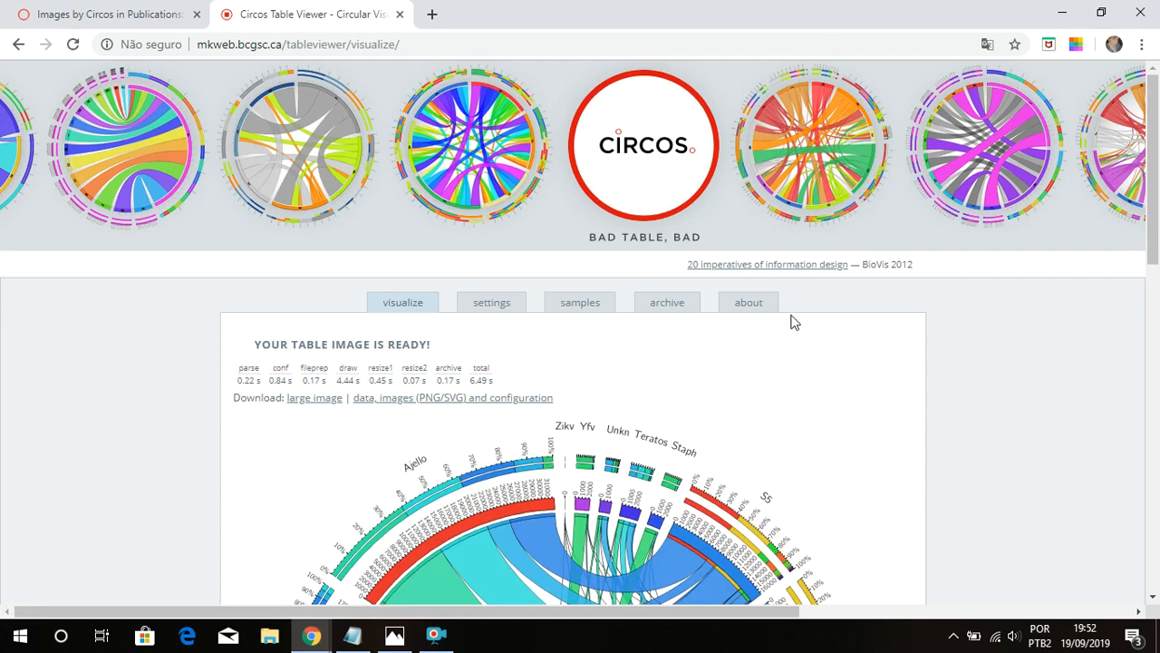
pyautogui.scroll(-1, 794, 321)
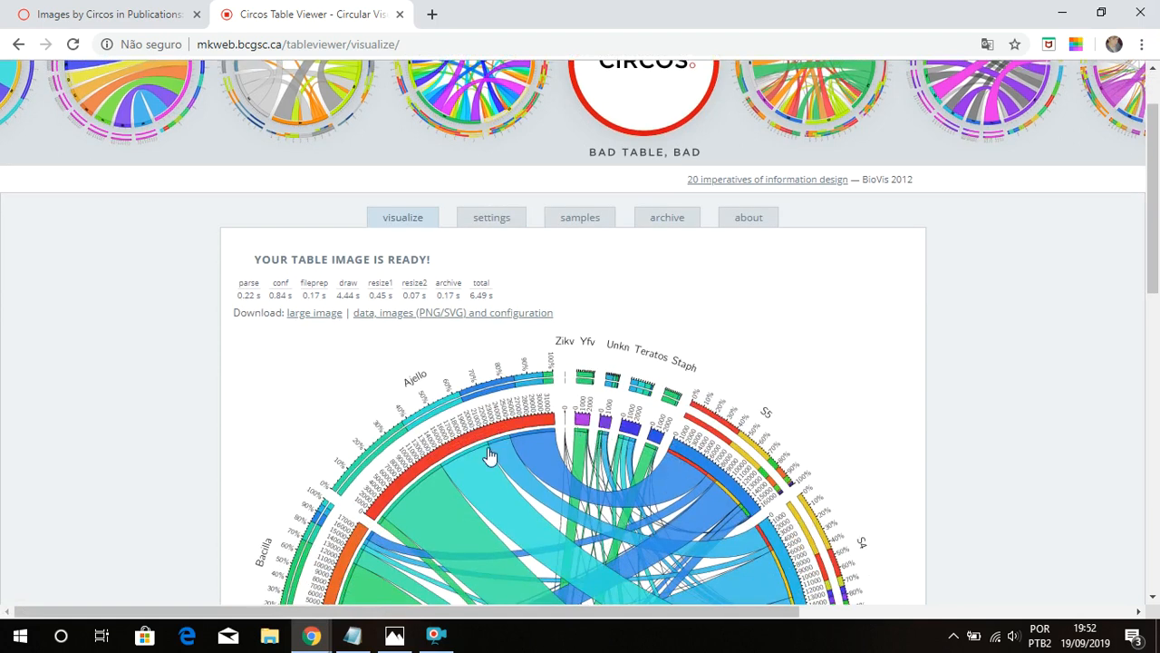
# Step: Open the table viewer's settings page and review the label, data filter, segment and ribbon options
pyautogui.click(506, 221)
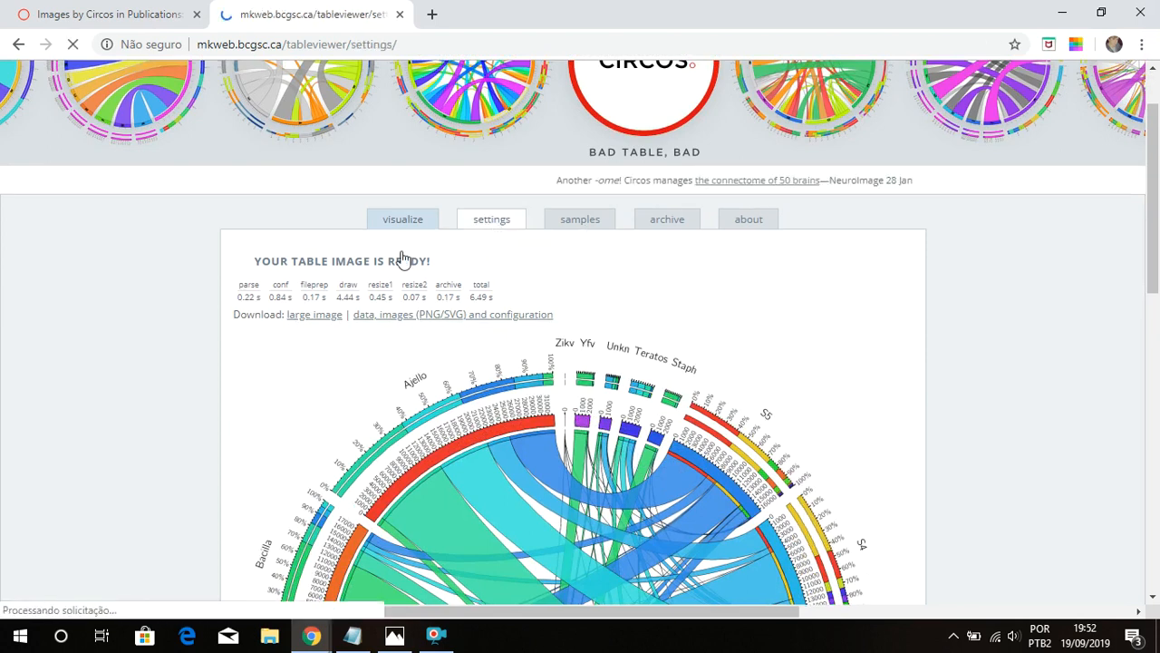
pyautogui.scroll(-2, 440, 381)
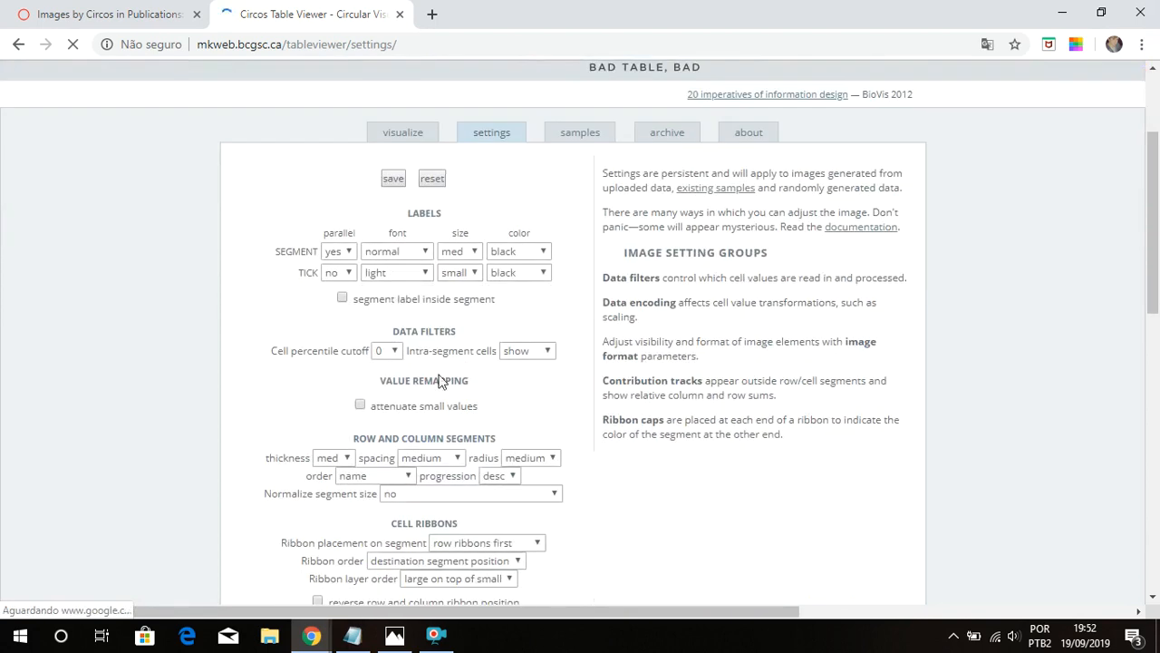
pyautogui.scroll(-3, 439, 380)
pyautogui.scroll(5, 548, 369)
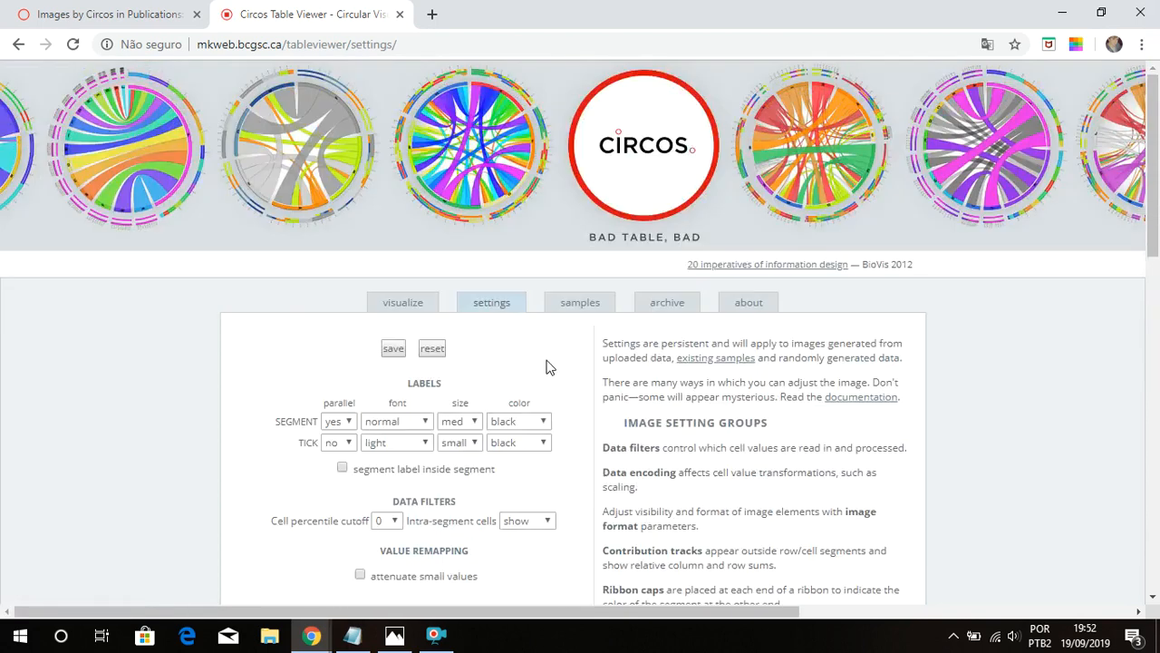
# Step: Return to the visualization form, choose CIRCOS.txt as the data file and generate its chord diagram
pyautogui.click(408, 305)
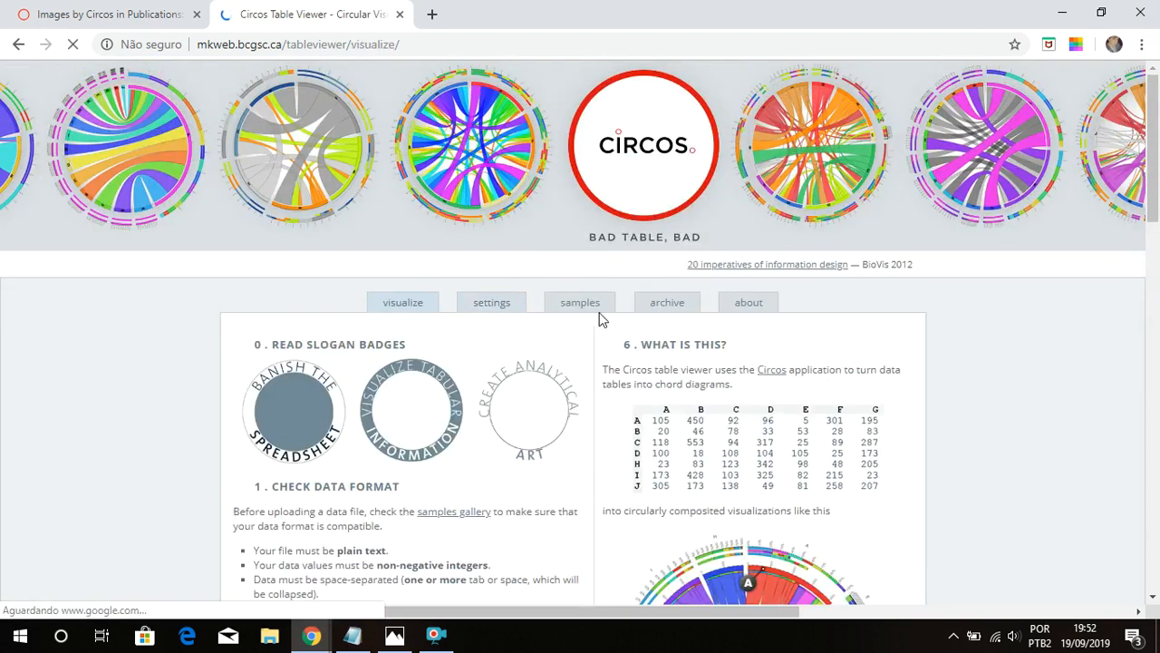
pyautogui.scroll(-4, 547, 368)
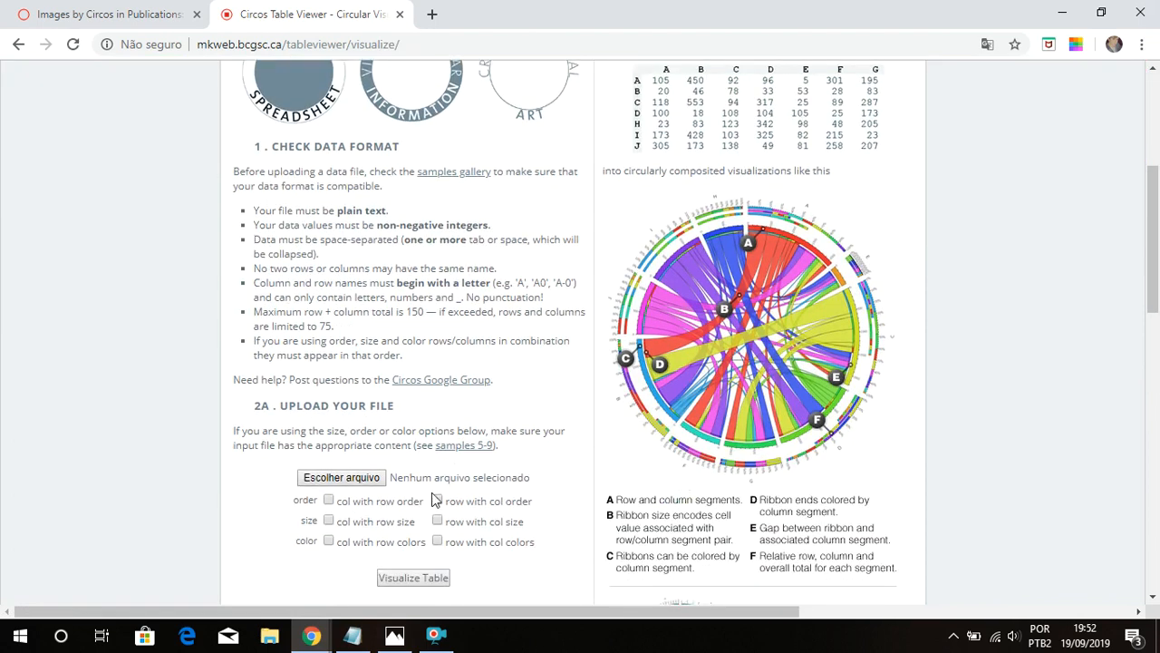
pyautogui.scroll(-1, 433, 500)
pyautogui.click(381, 396)
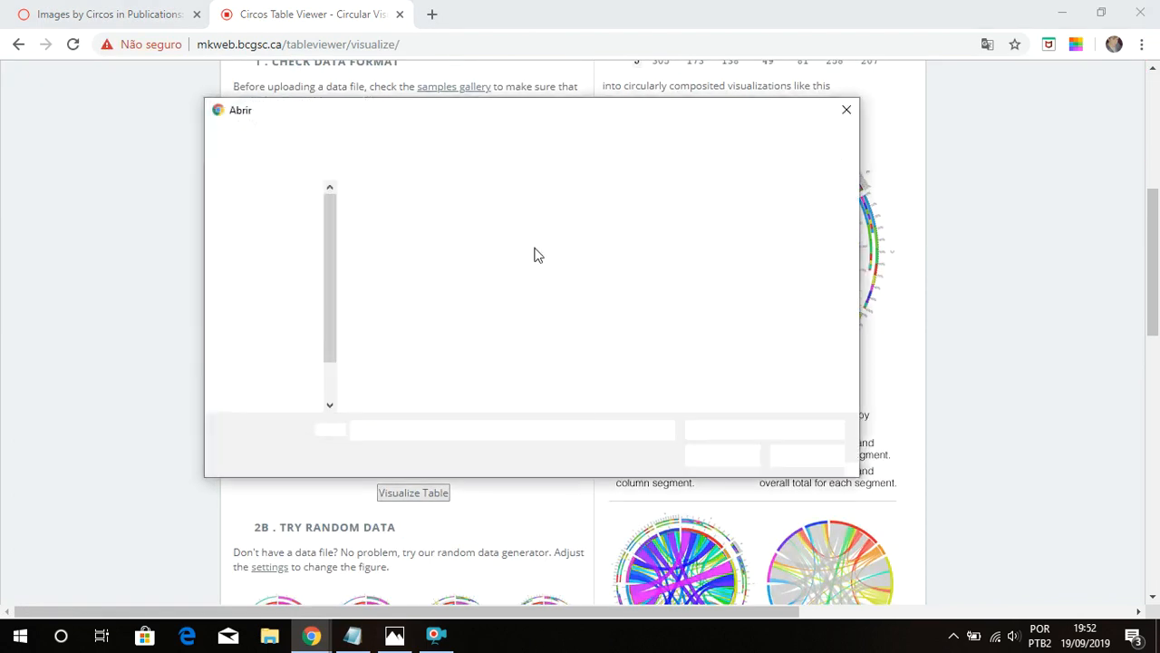
pyautogui.doubleClick(419, 272)
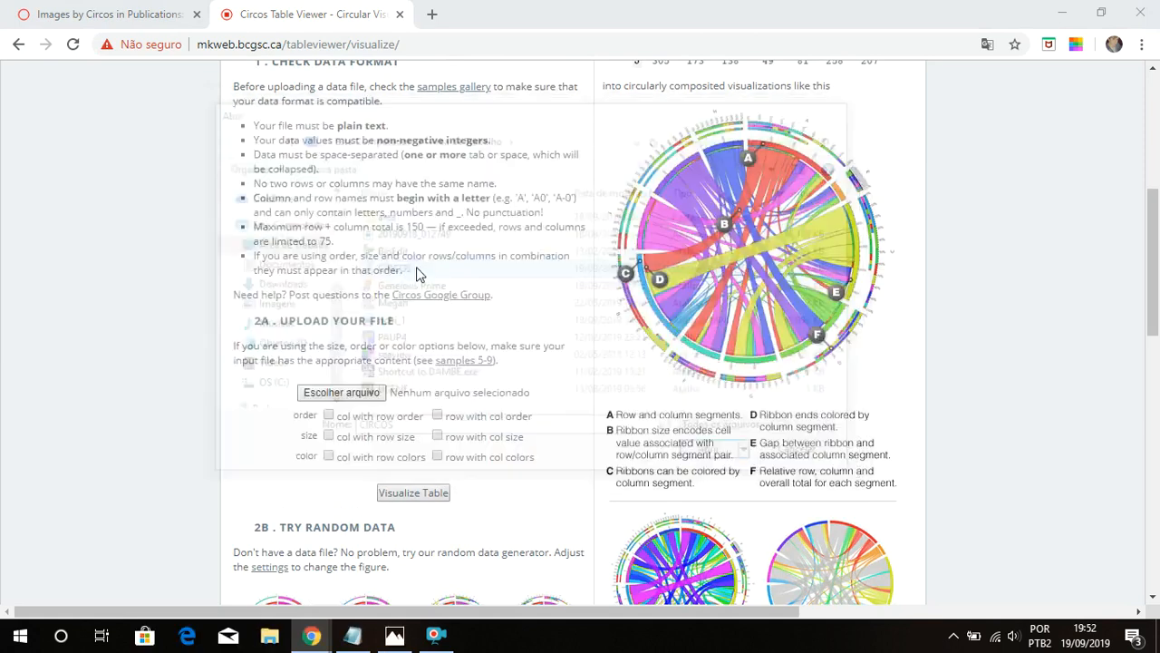
pyautogui.click(431, 494)
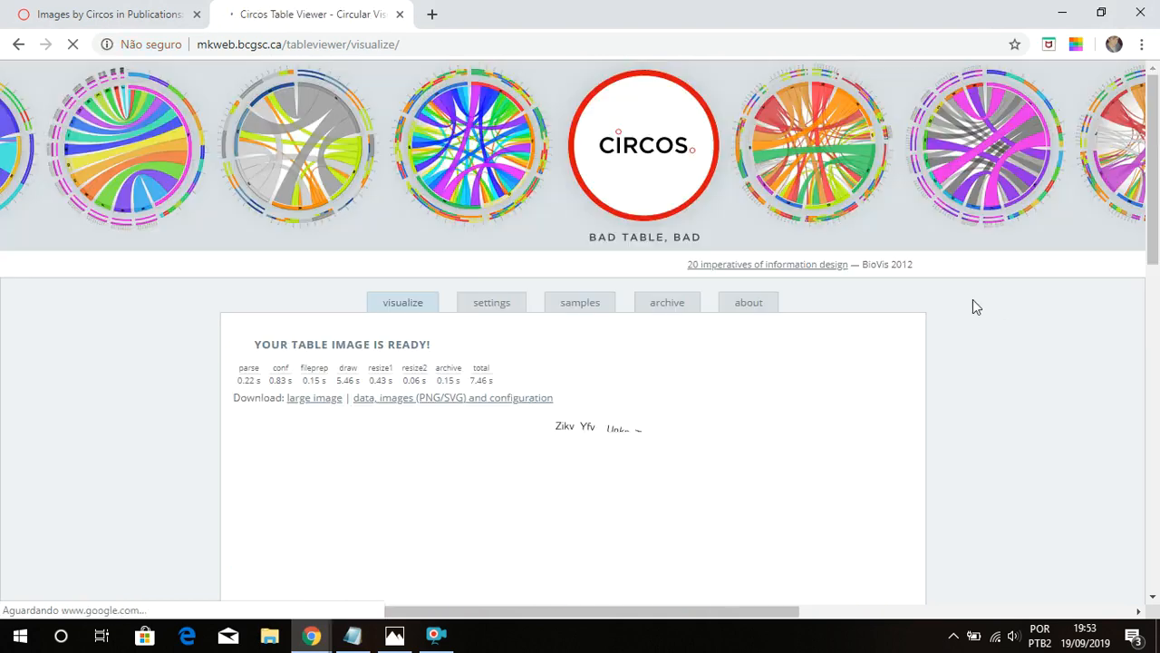
# Step: Examine the generated chord diagram, following the ribbons between samples S1 to S5 and the organism segments
pyautogui.scroll(-4, 942, 316)
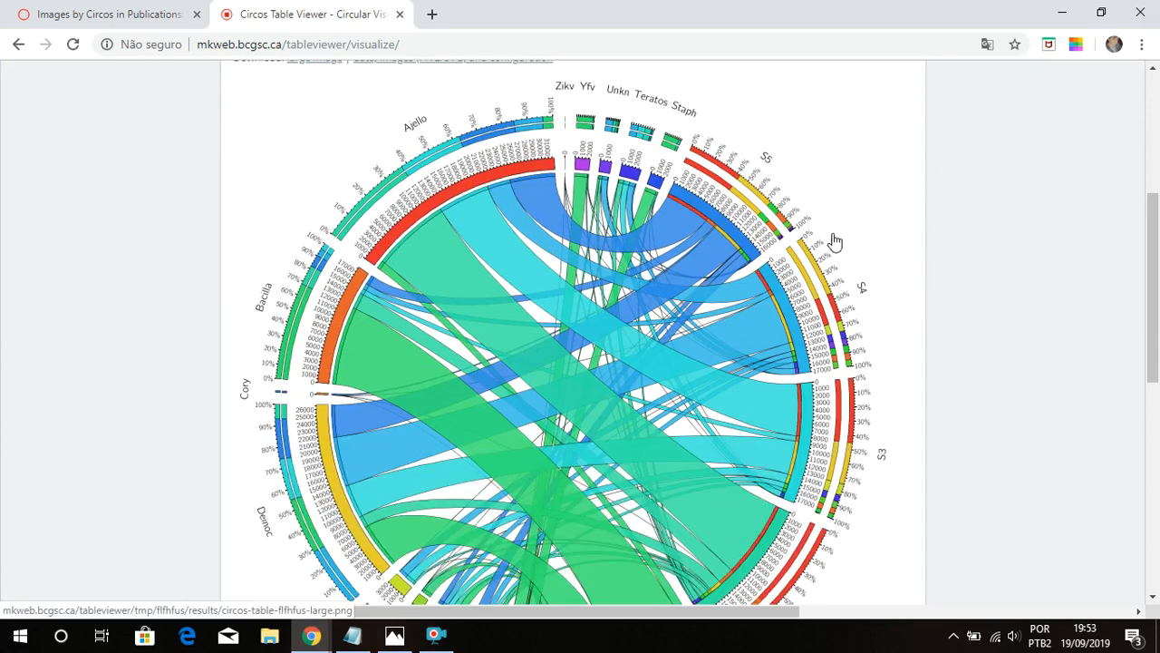
pyautogui.scroll(-2, 842, 232)
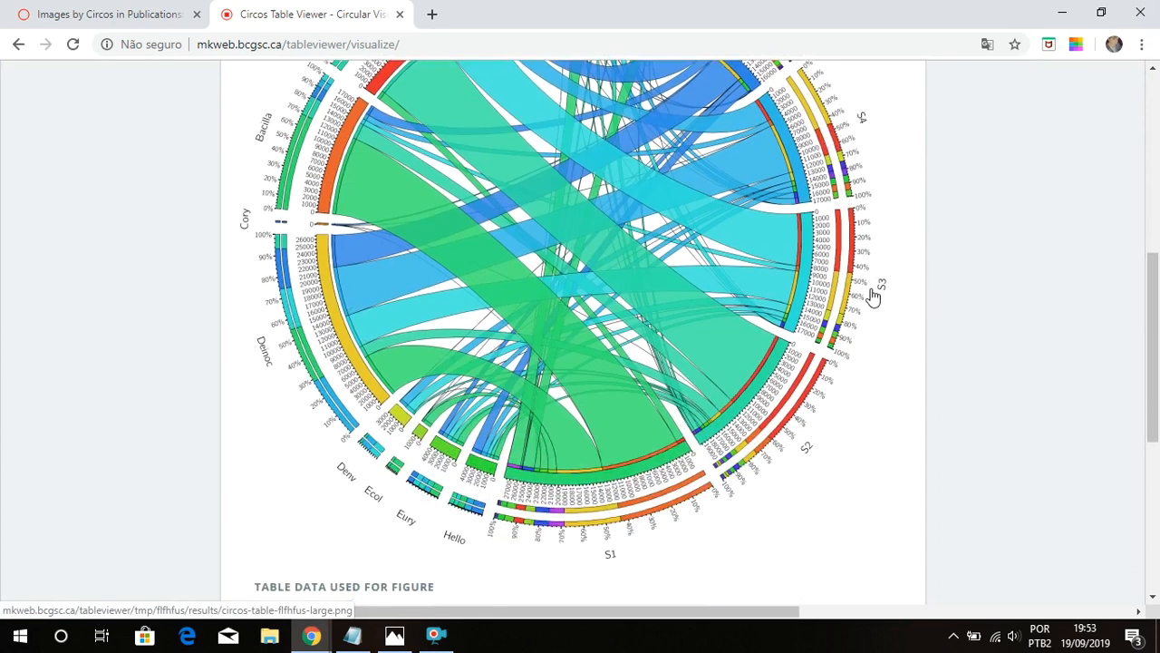
pyautogui.scroll(1, 653, 480)
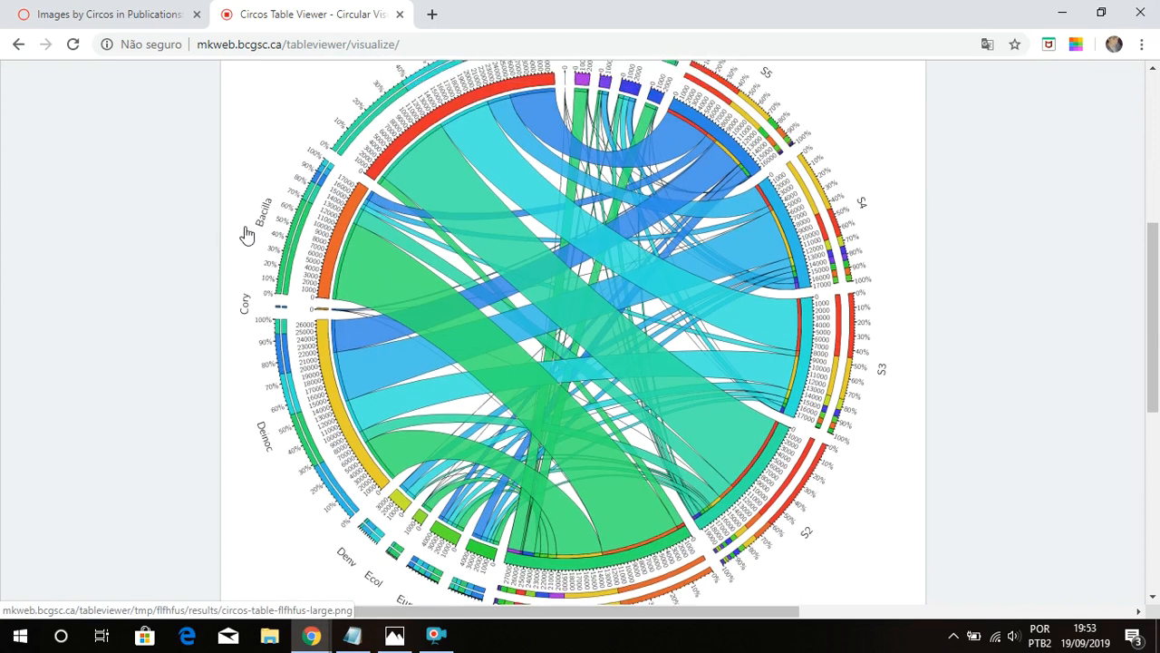
pyautogui.scroll(-1, 272, 237)
pyautogui.scroll(2, 269, 236)
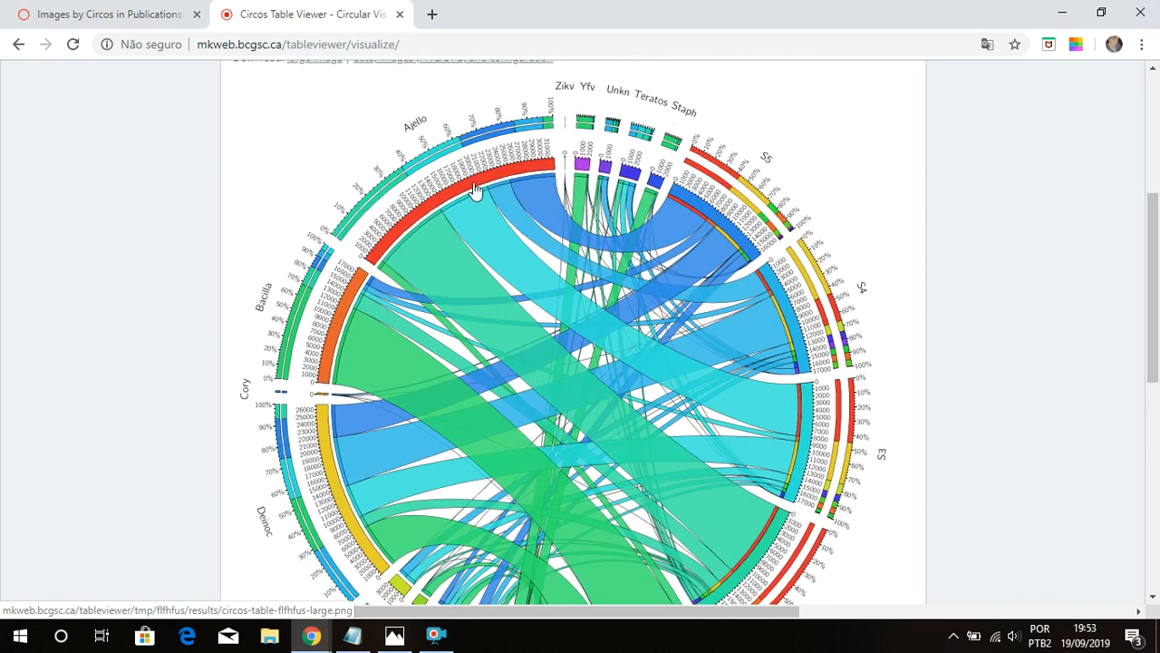
pyautogui.scroll(-1, 277, 297)
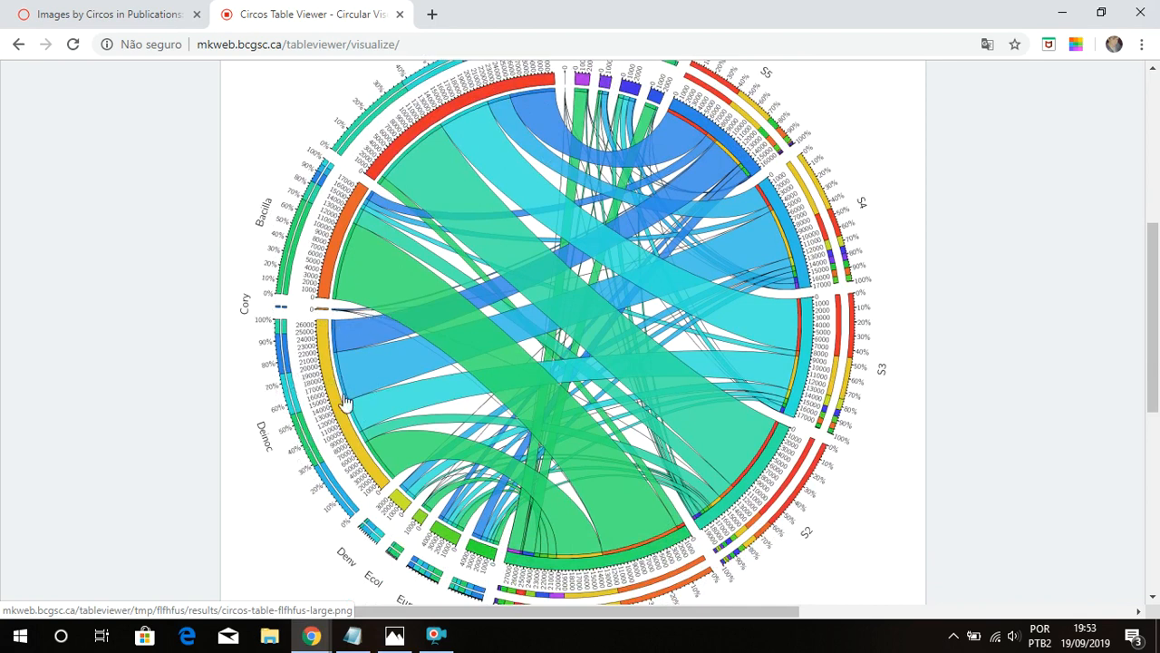
pyautogui.scroll(-1, 372, 398)
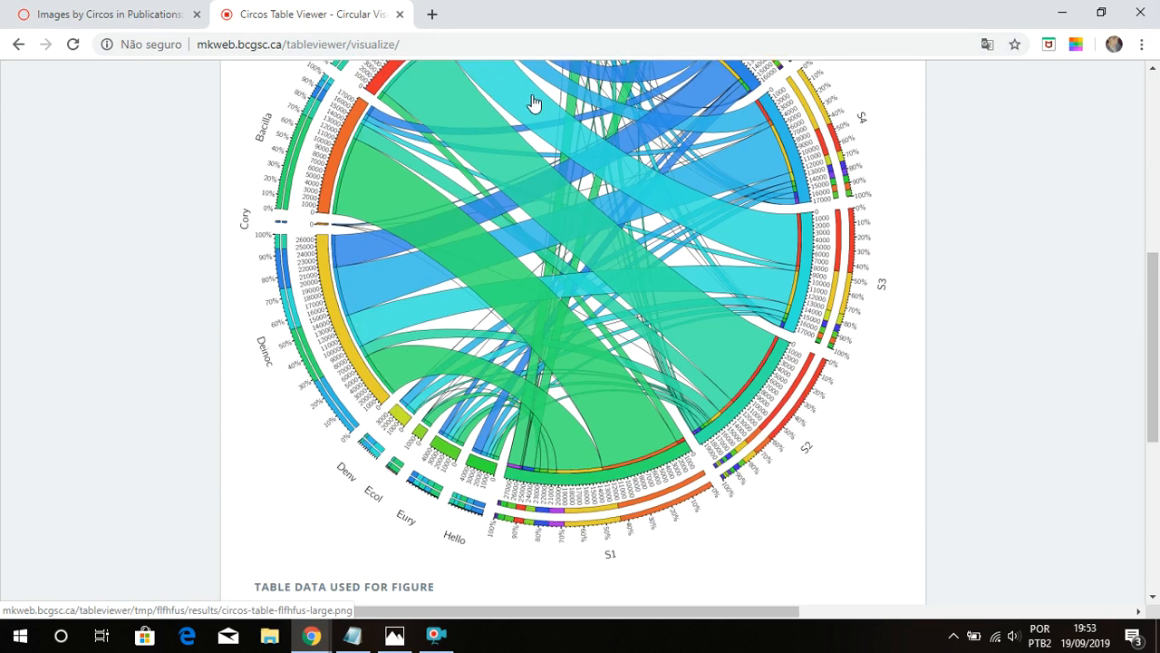
pyautogui.scroll(1, 575, 191)
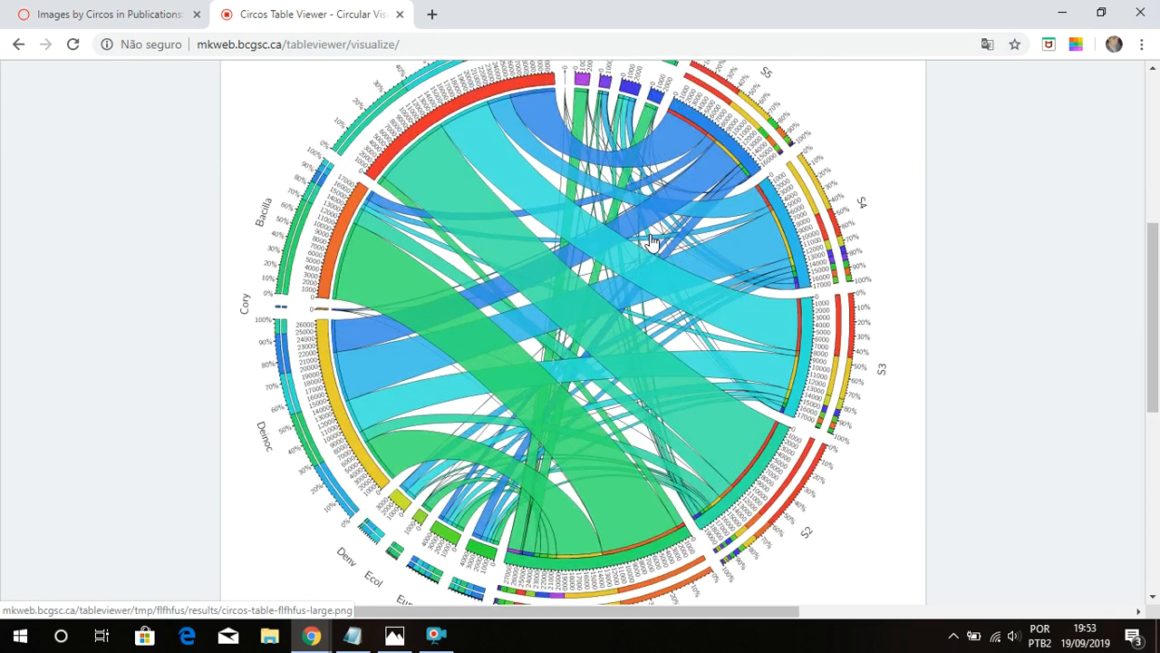
# Step: Compare the chord diagram's sample and organism segments with the source table data beneath the figure, and review the listed display options
pyautogui.scroll(-1, 741, 258)
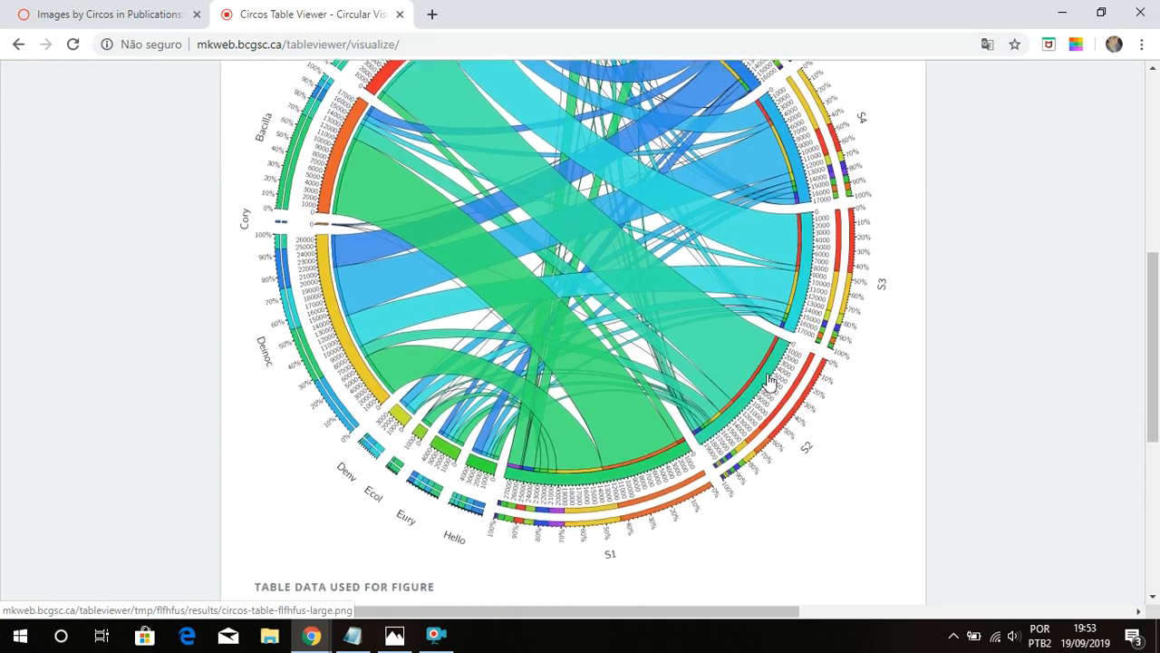
pyautogui.scroll(2, 765, 381)
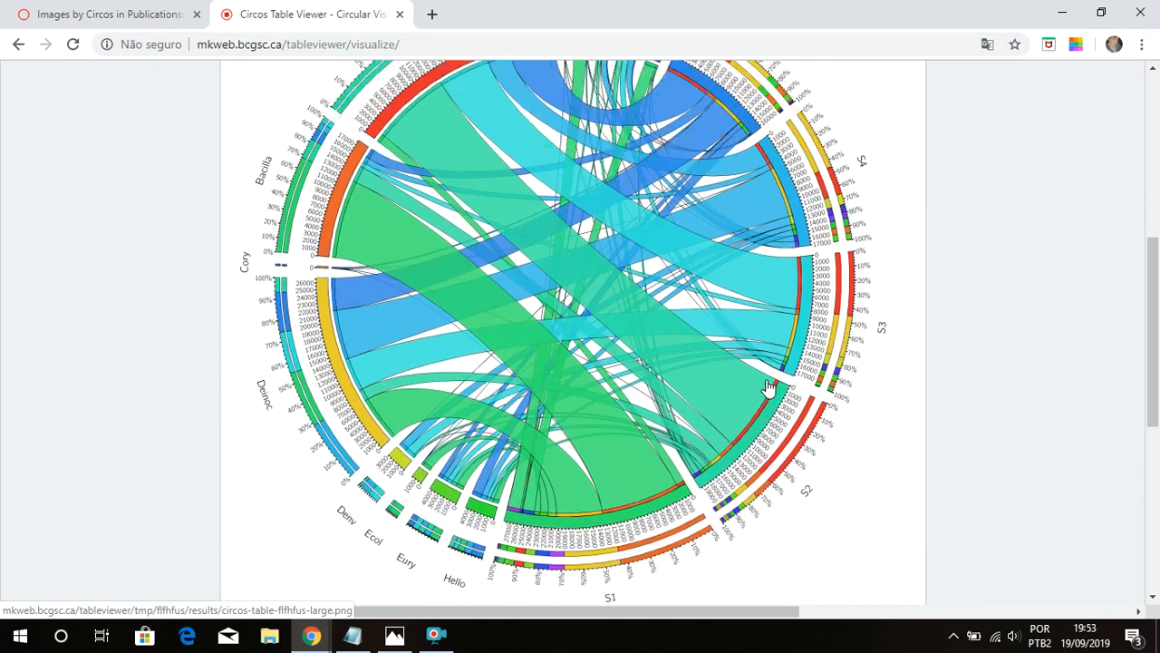
pyautogui.scroll(-1, 429, 160)
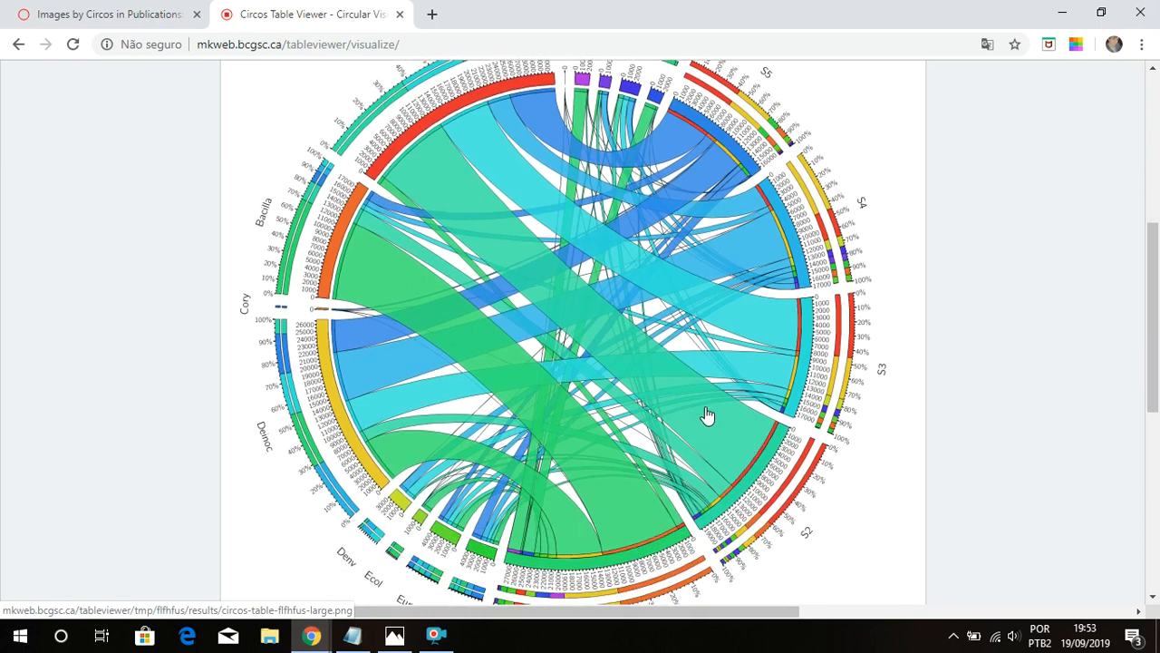
pyautogui.scroll(-4, 706, 414)
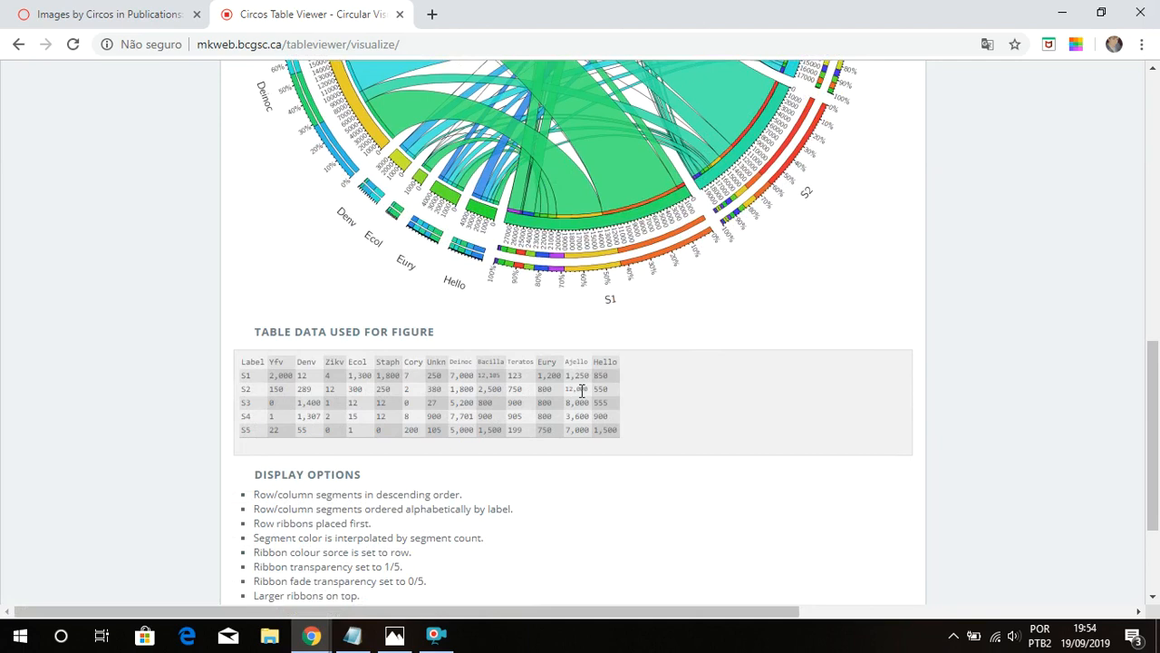
pyautogui.scroll(3, 582, 389)
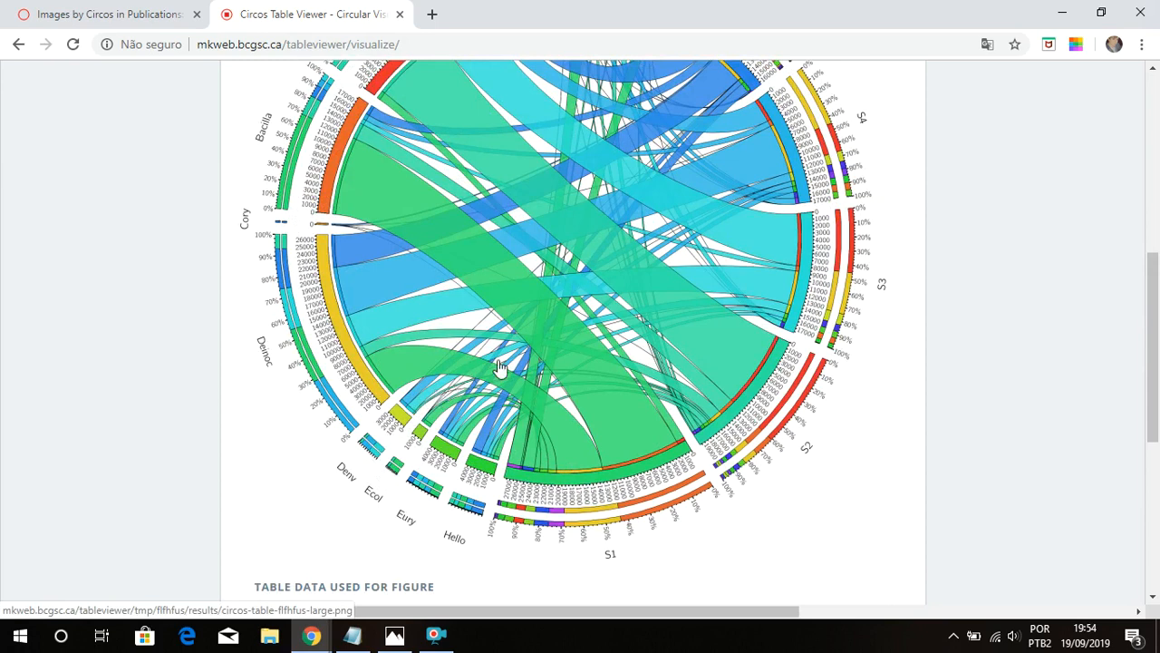
pyautogui.scroll(-3, 842, 310)
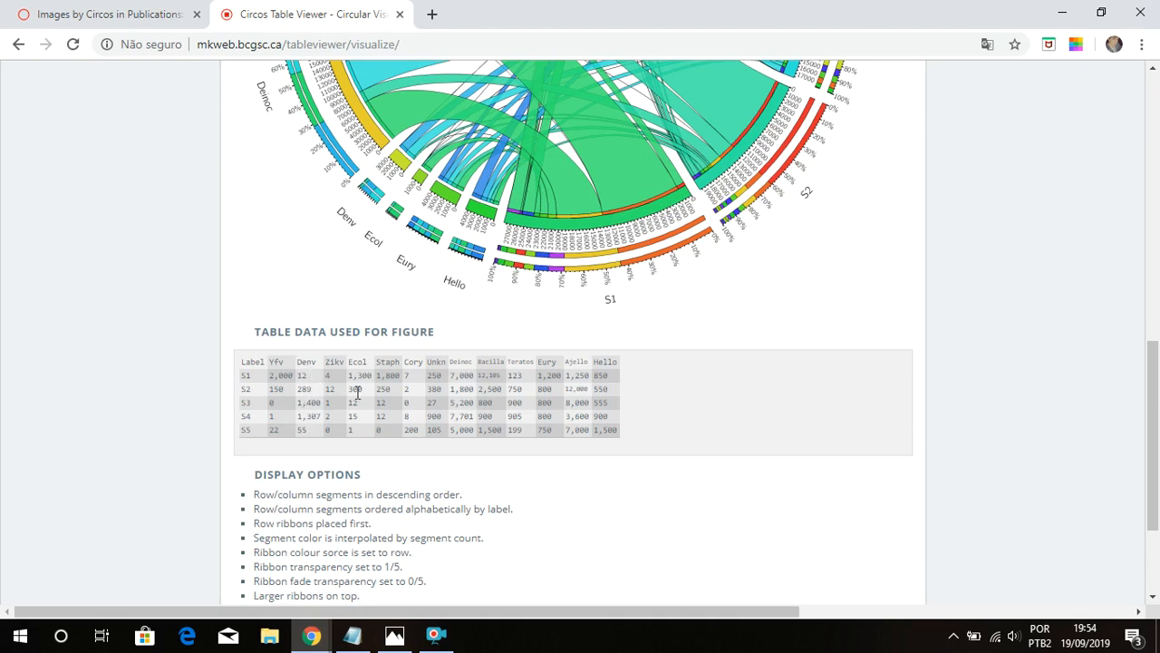
pyautogui.scroll(-2, 406, 448)
pyautogui.scroll(10, 406, 448)
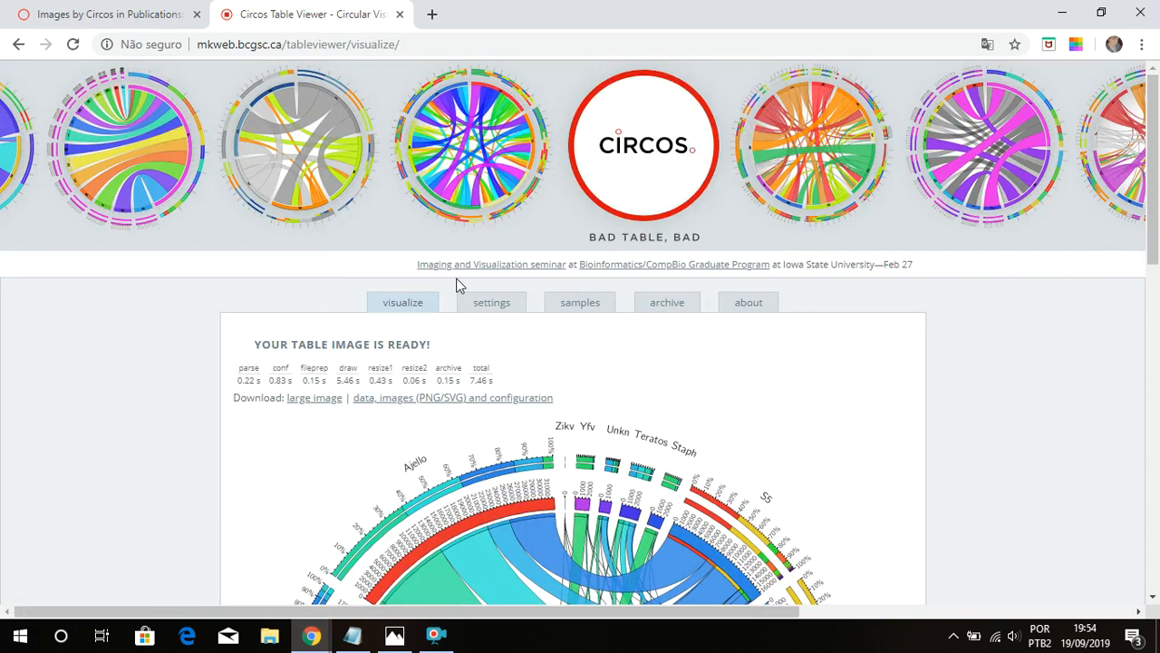
pyautogui.click(444, 640)
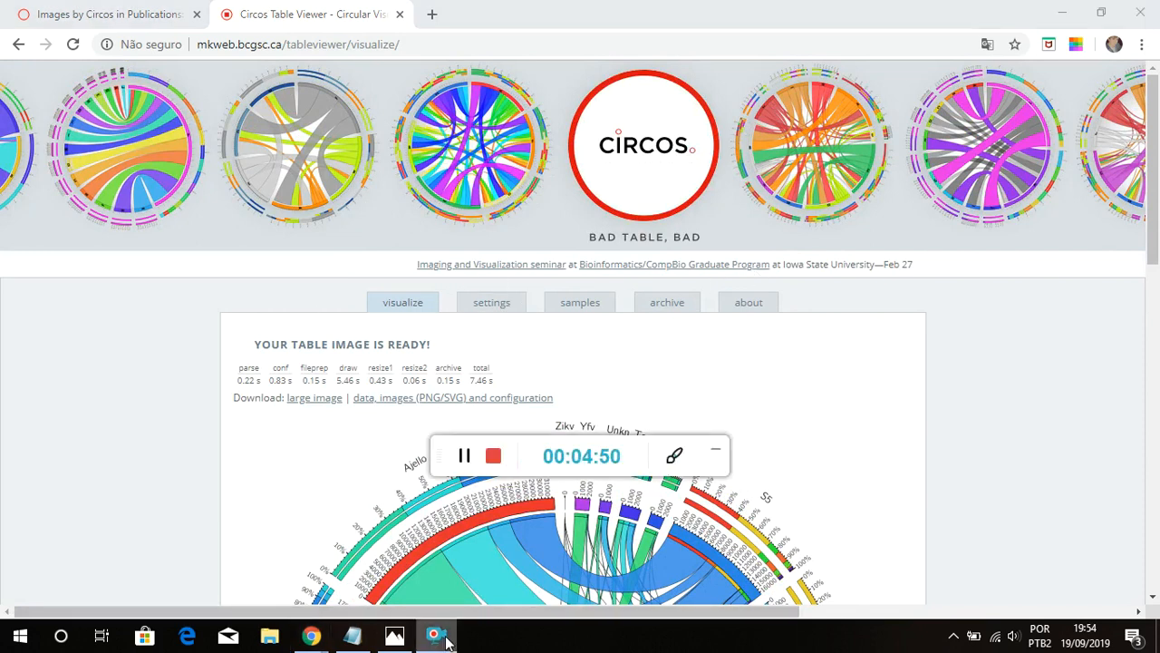